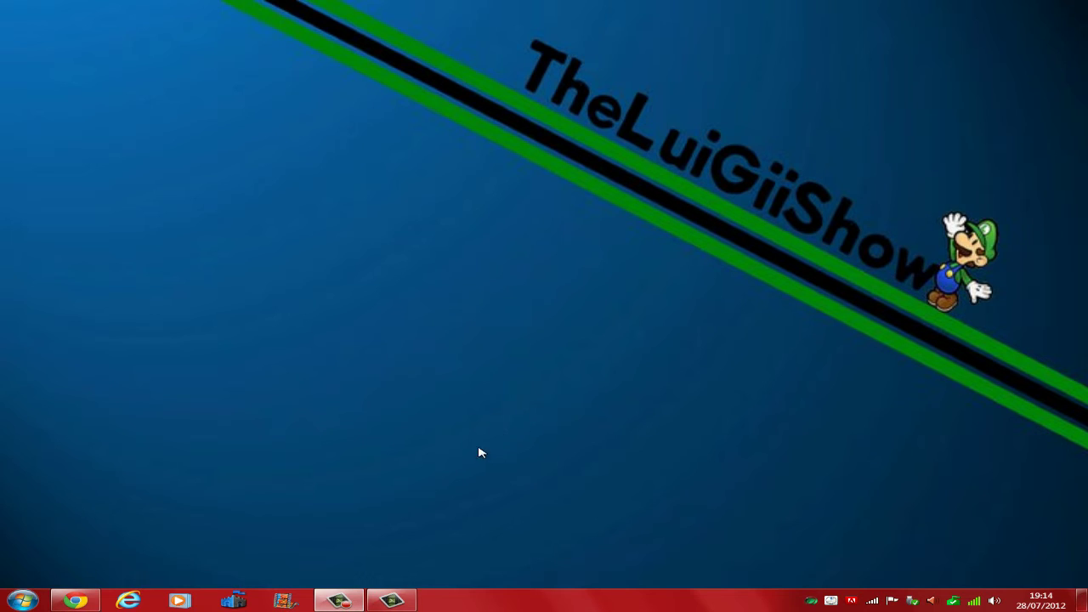
Step: Bring up the Camtasia Recorder control window from the taskbar
left_click(338, 601)
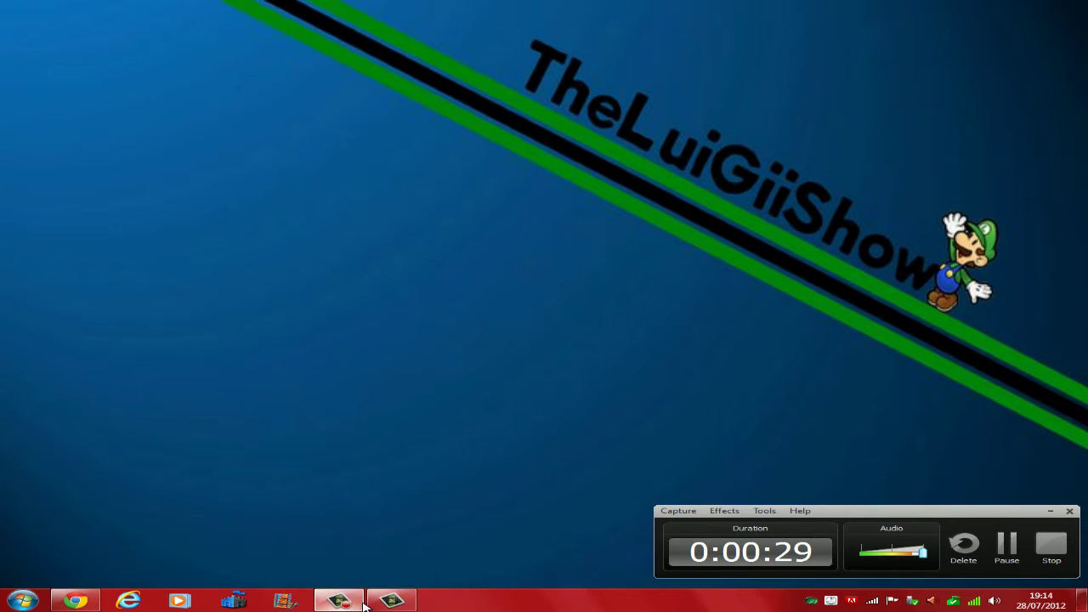
Step: Open the VisualBoyAdvance recording in Camtasia Studio and set editing dimensions to 1280 x 720
left_click(372, 602)
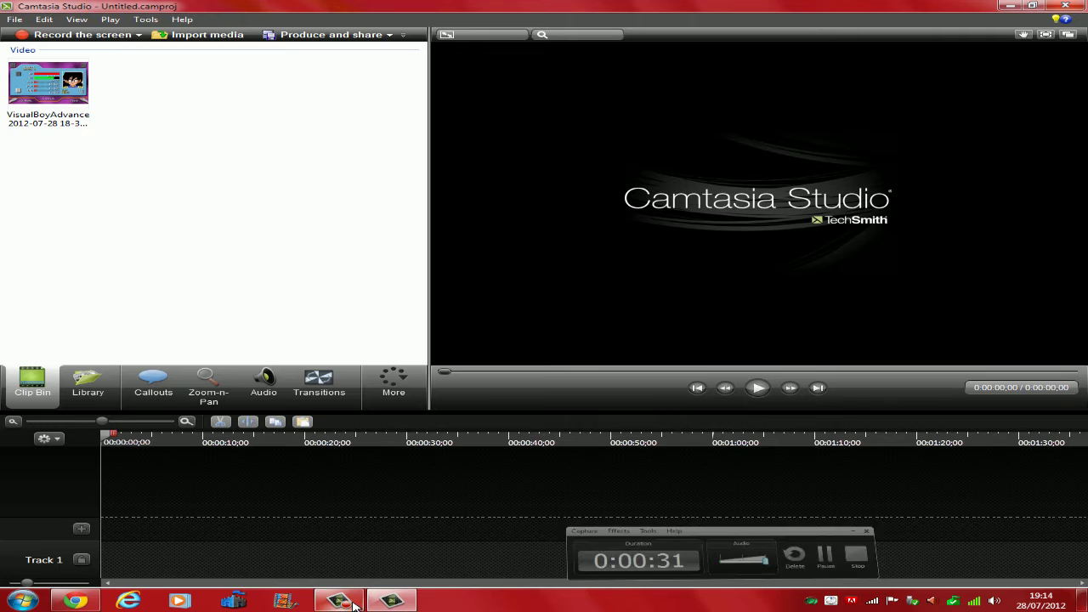
left_click(66, 90)
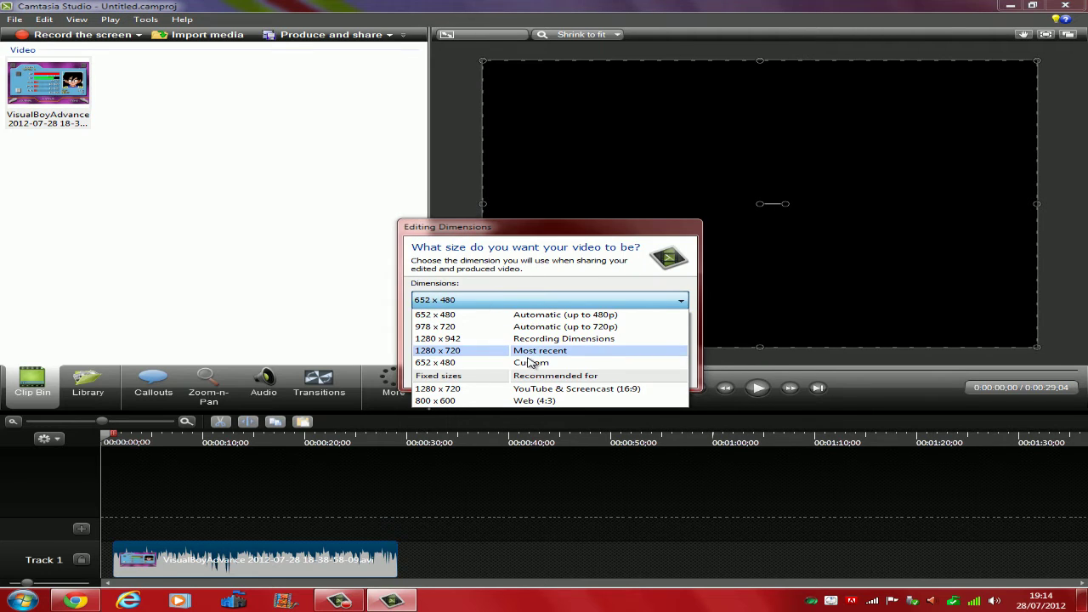
left_click(544, 388)
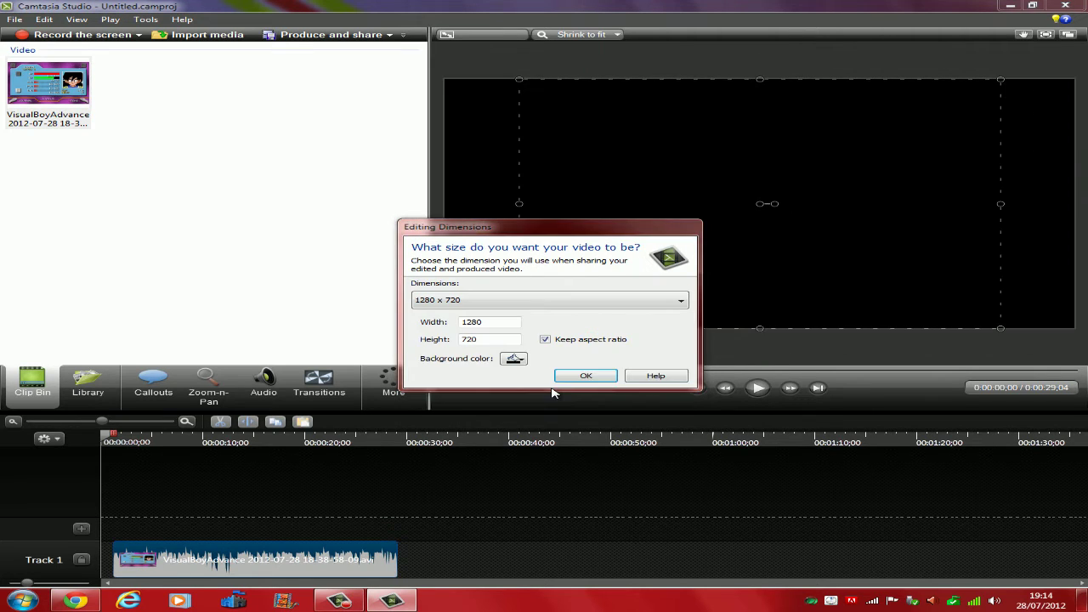
left_click(584, 376)
Step: Move the clip to the track start and stretch the game footage to fill the frame
left_click_drag(308, 557, 295, 557)
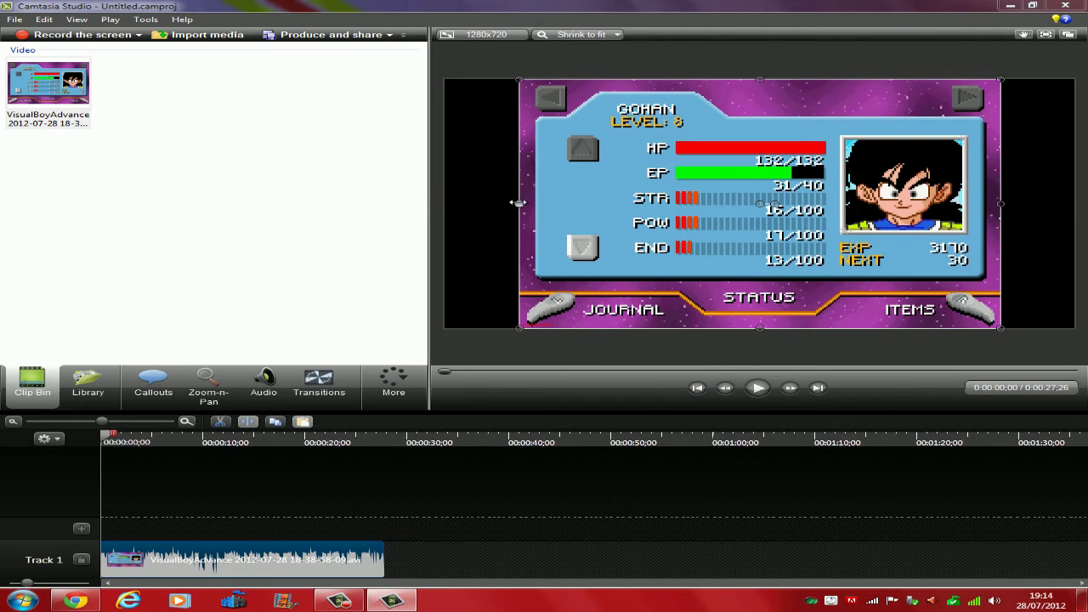
left_click_drag(518, 204, 435, 203)
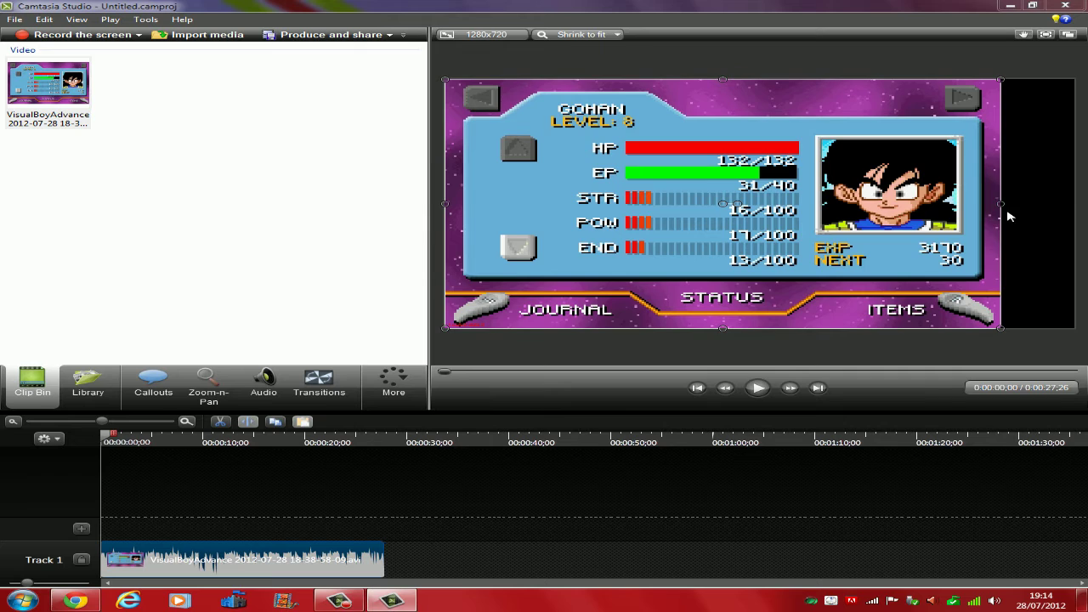
left_click_drag(1000, 204, 1076, 204)
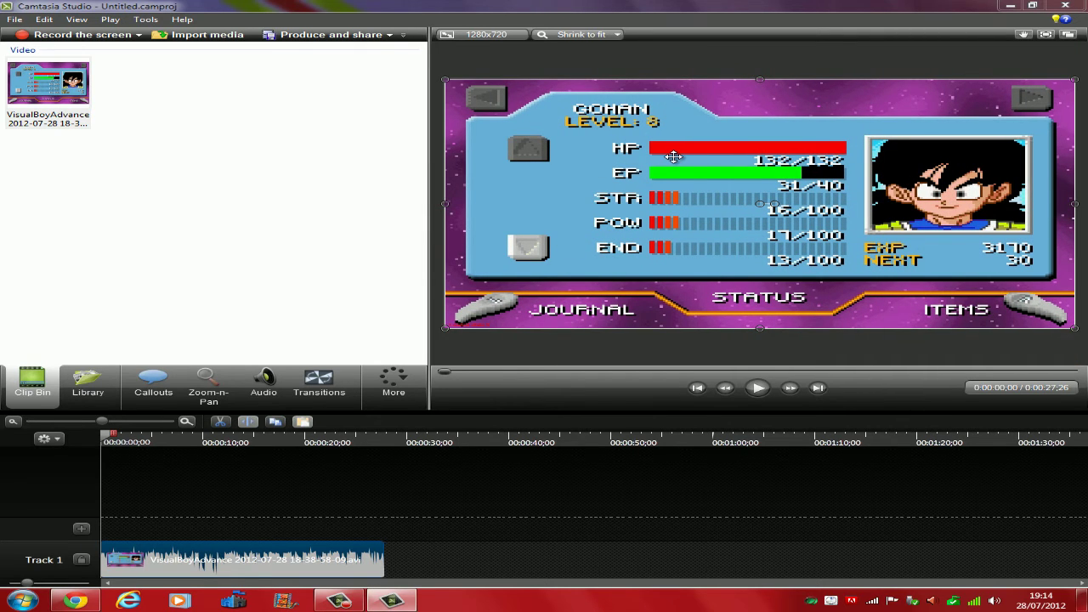
Step: Open Manage Production Presets through the Produce and share preset list's Add / Edit preset option
left_click(384, 35)
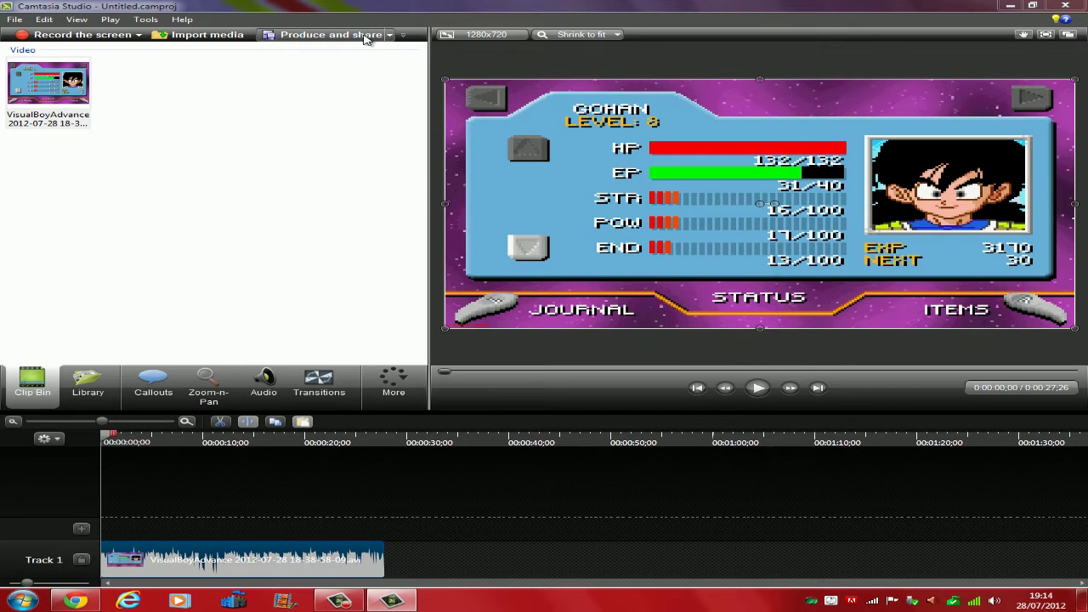
left_click(618, 196)
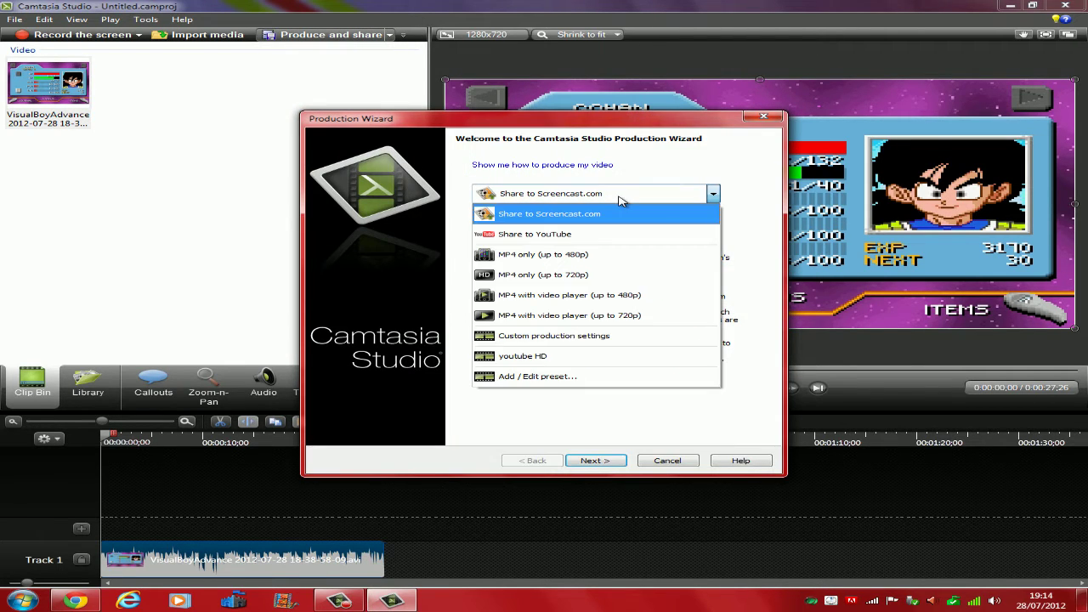
left_click(548, 379)
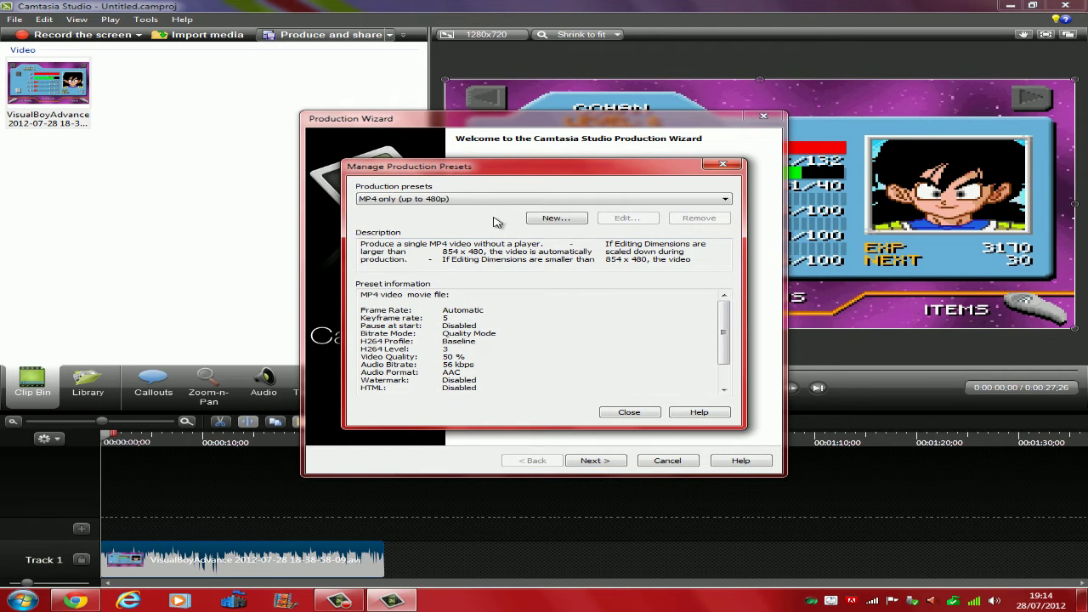
Step: Create a new production preset named 'HD test' using the AVI file format
left_click(544, 219)
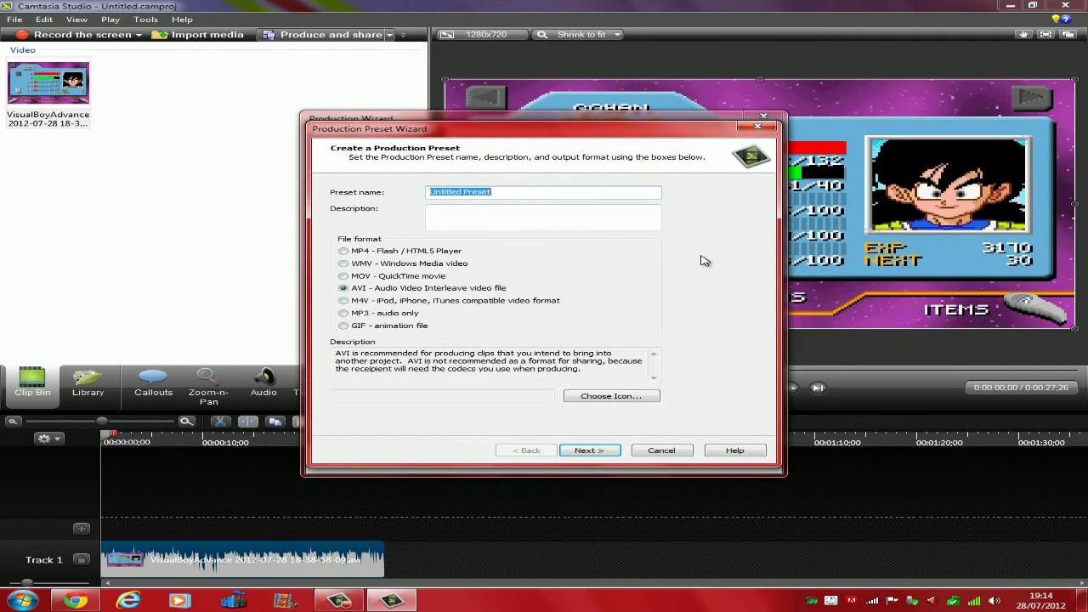
type("HD test")
left_click(377, 278)
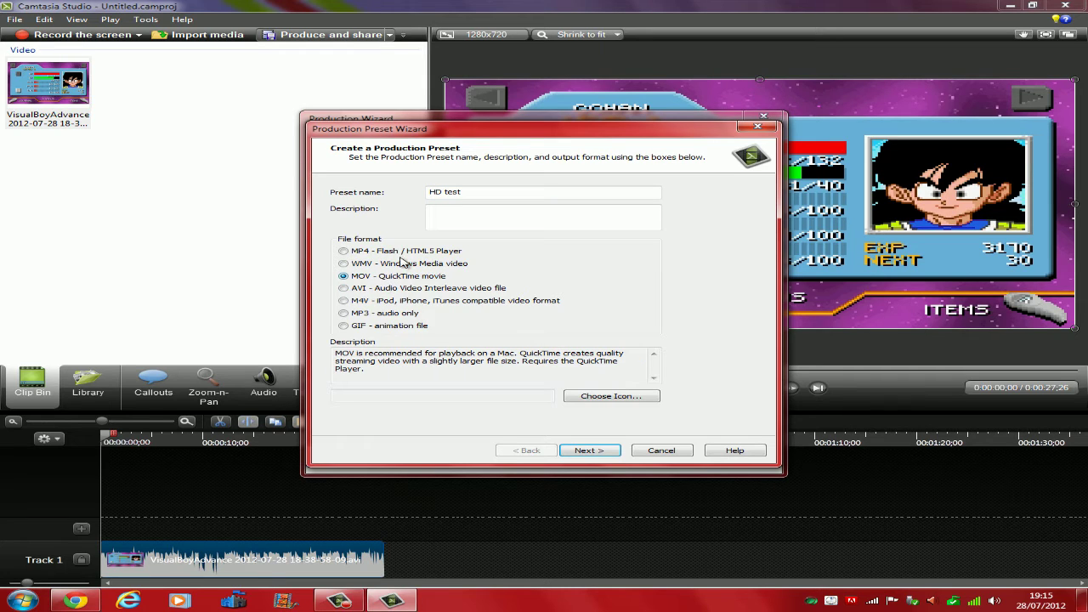
left_click(399, 252)
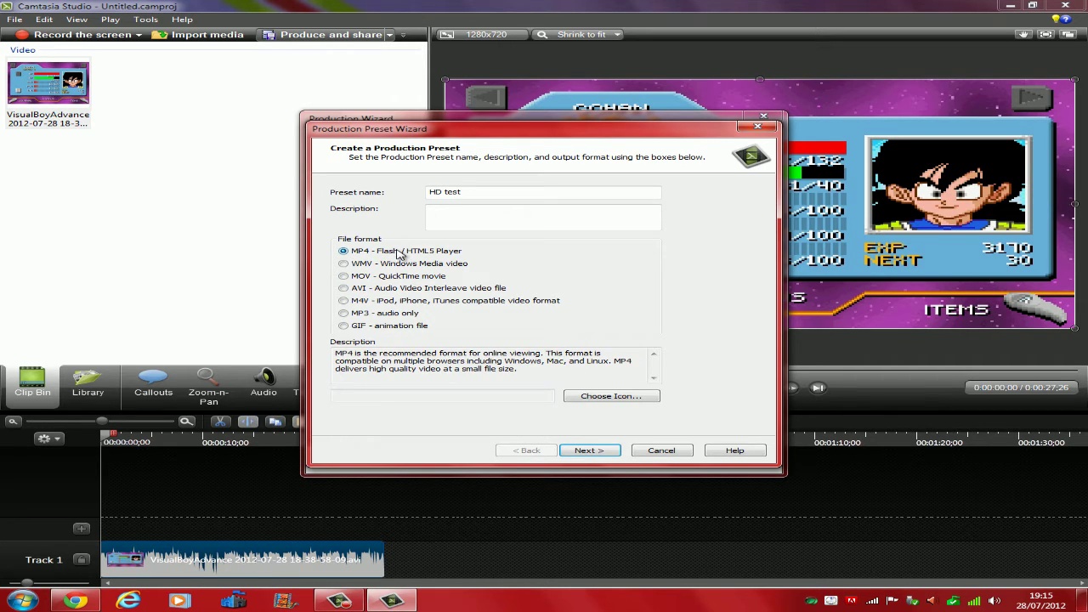
left_click(385, 290)
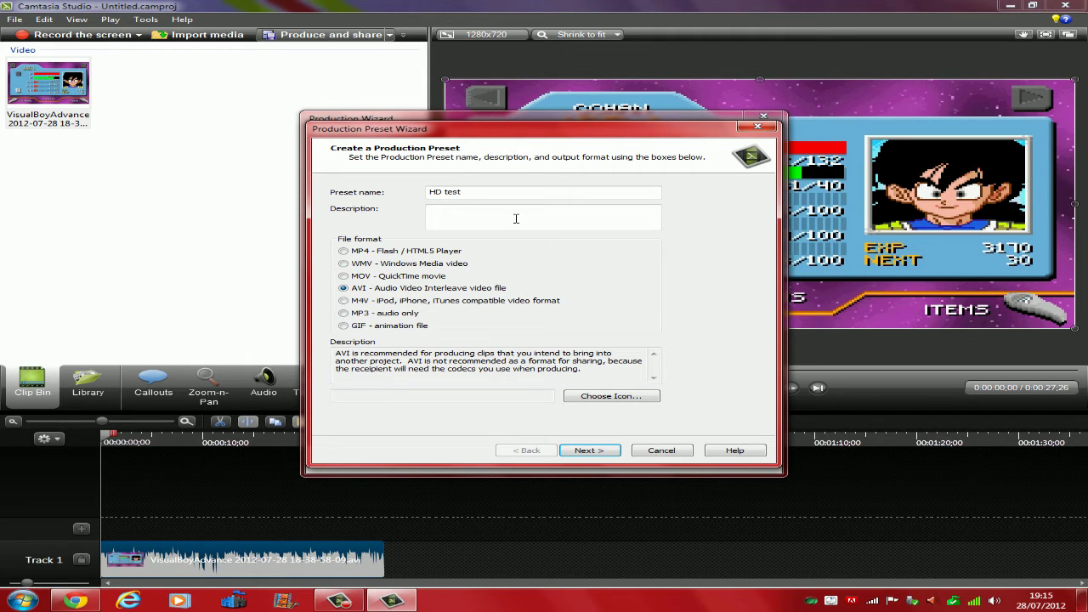
Step: Keep TechSmith Screen Codec 2 as the AVI compressor and set a custom 1280x720 video size
left_click(617, 453)
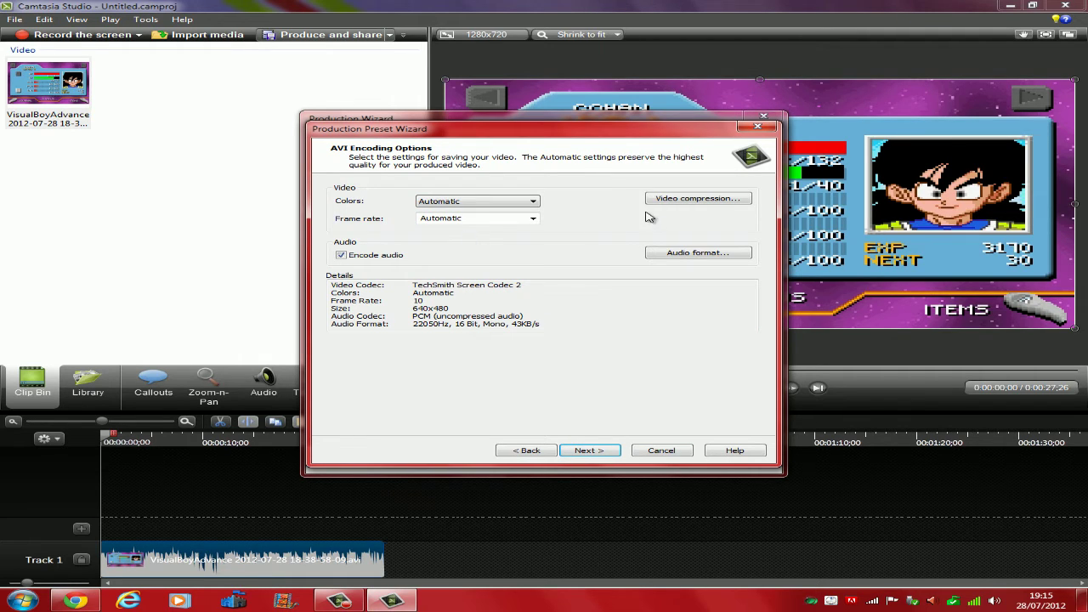
left_click(673, 203)
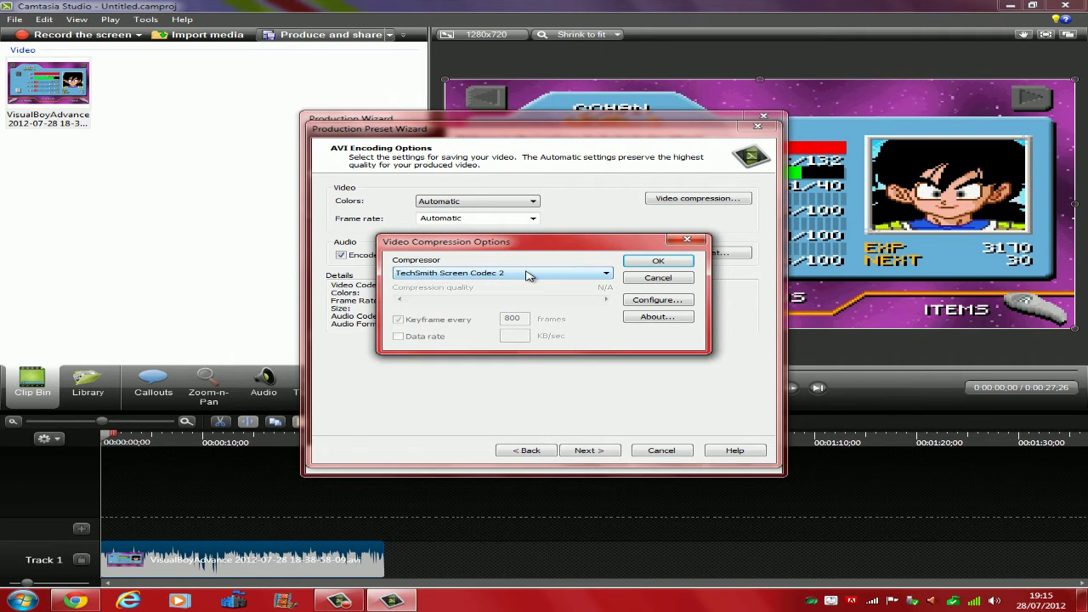
left_click(527, 274)
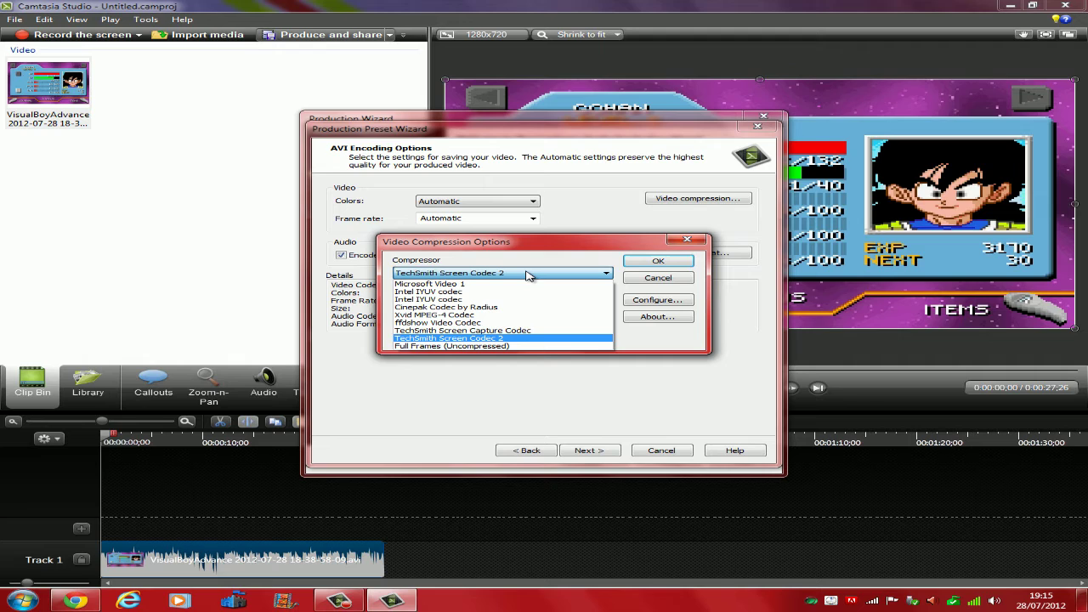
left_click(527, 274)
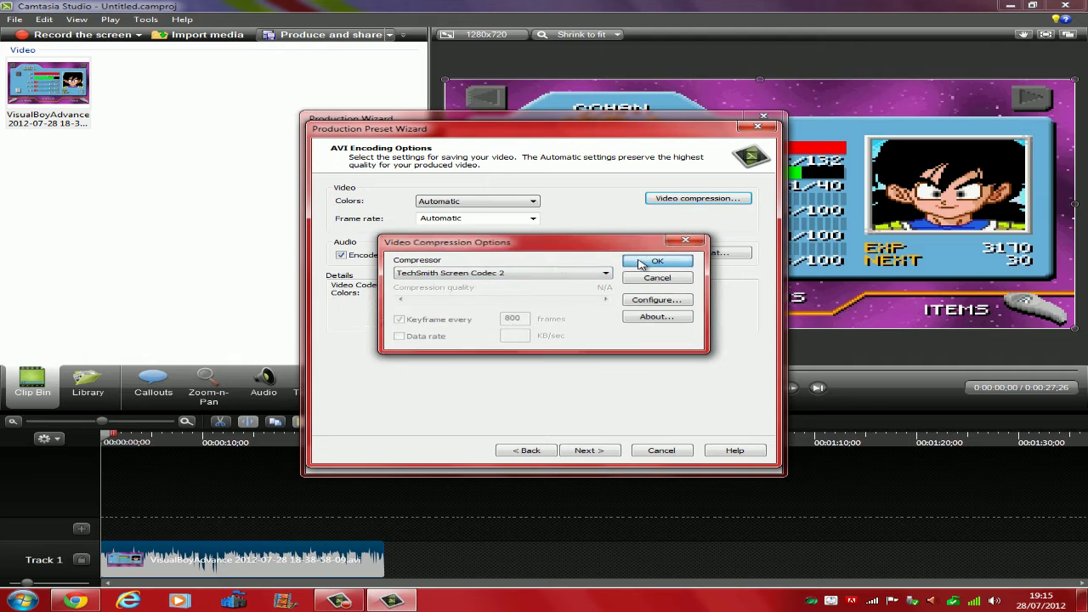
left_click(634, 263)
left_click(614, 452)
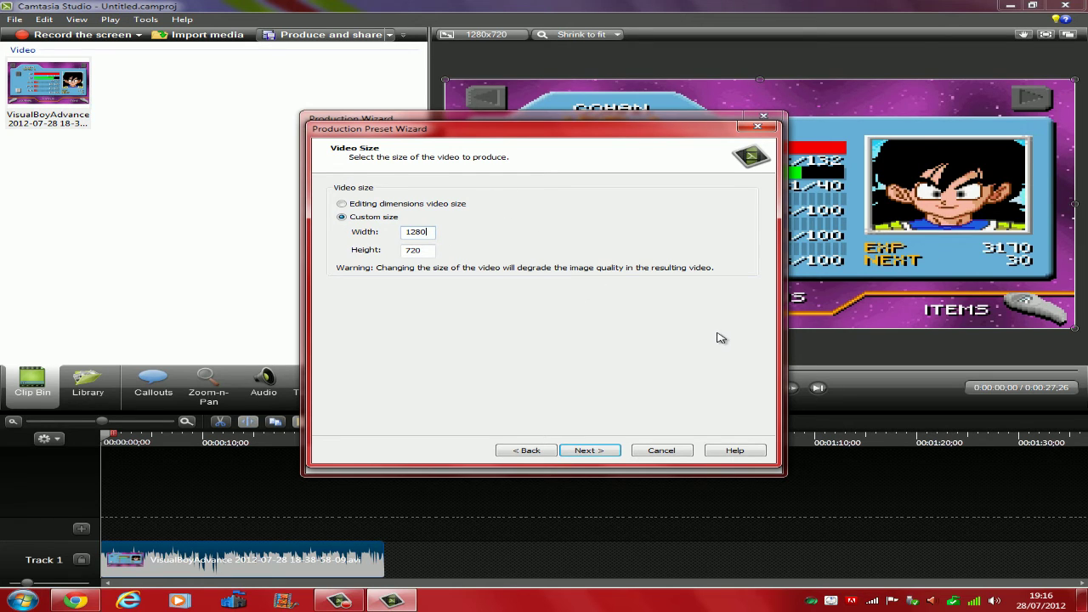
left_click(592, 453)
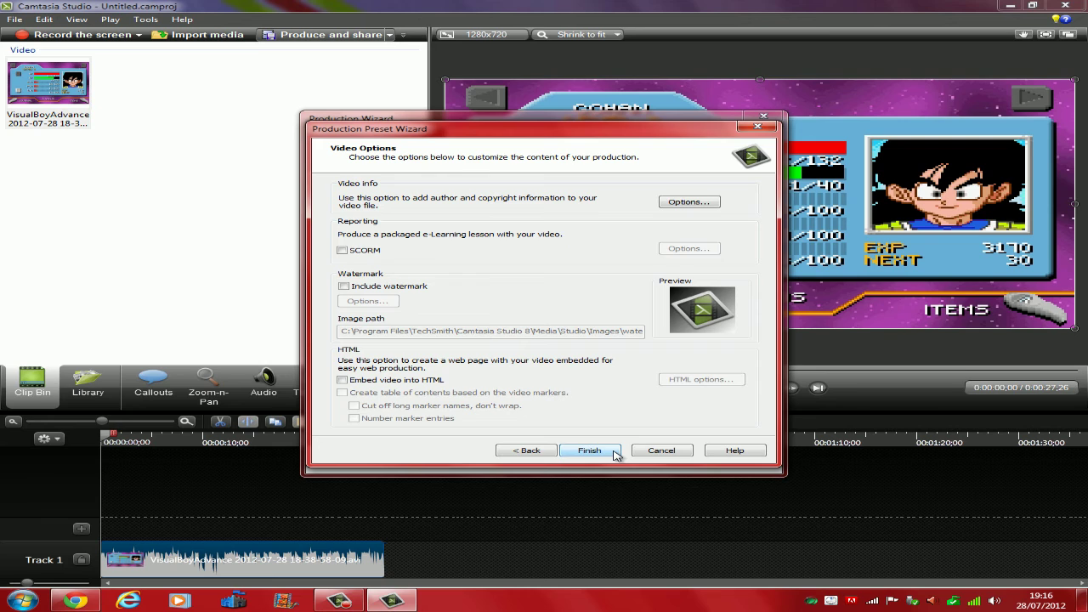
Step: Finish the HD test preset, then compare it with youtube HD in the presets list
left_click(615, 454)
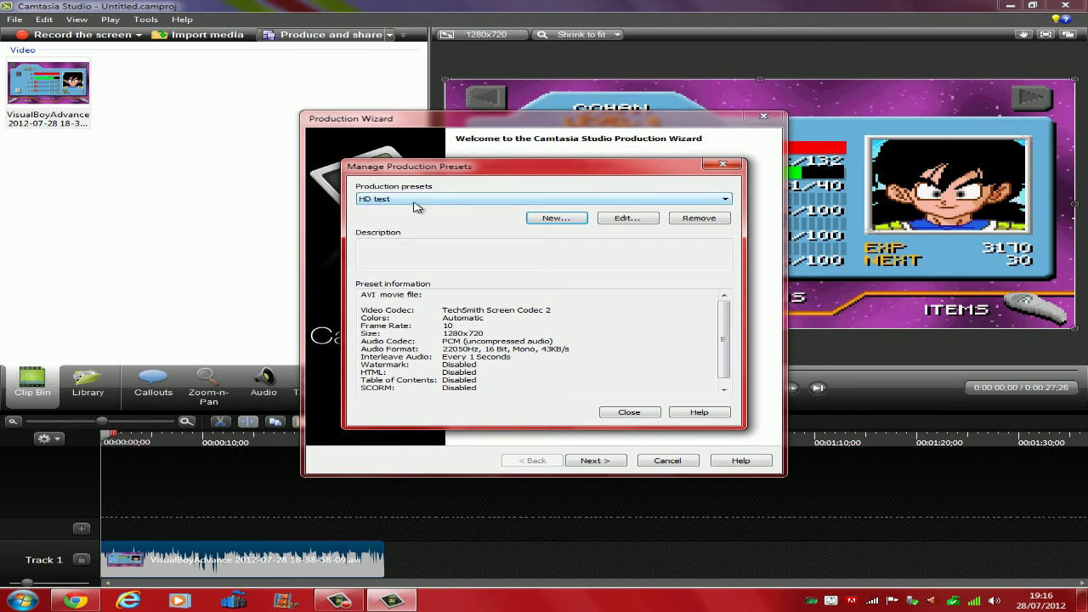
left_click(416, 201)
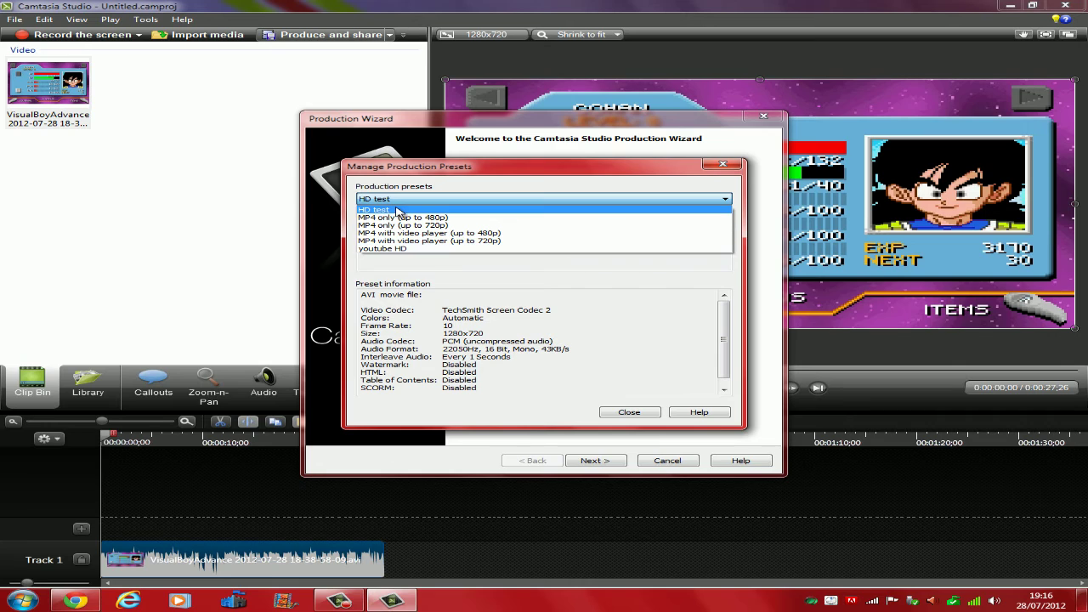
left_click(417, 249)
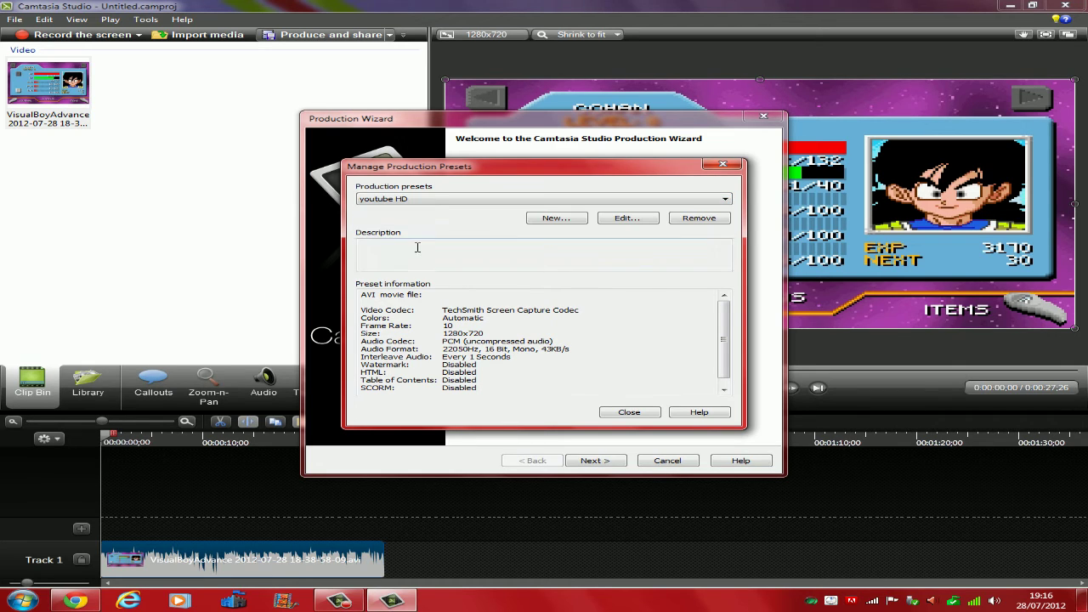
left_click(444, 199)
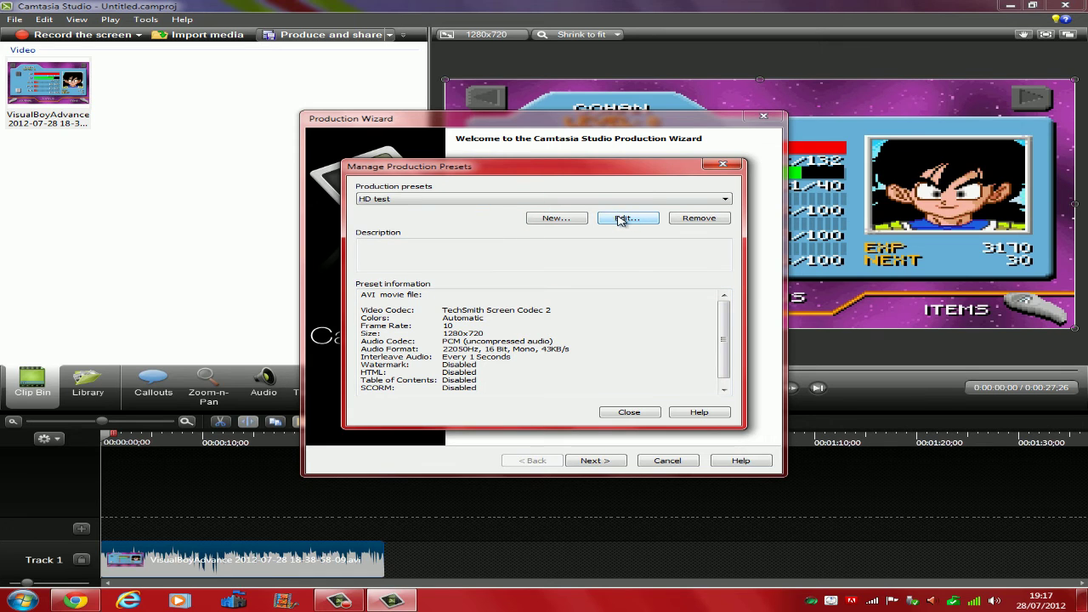
Step: Edit the HD test preset to use TechSmith Screen Capture Codec and save the change
left_click(621, 218)
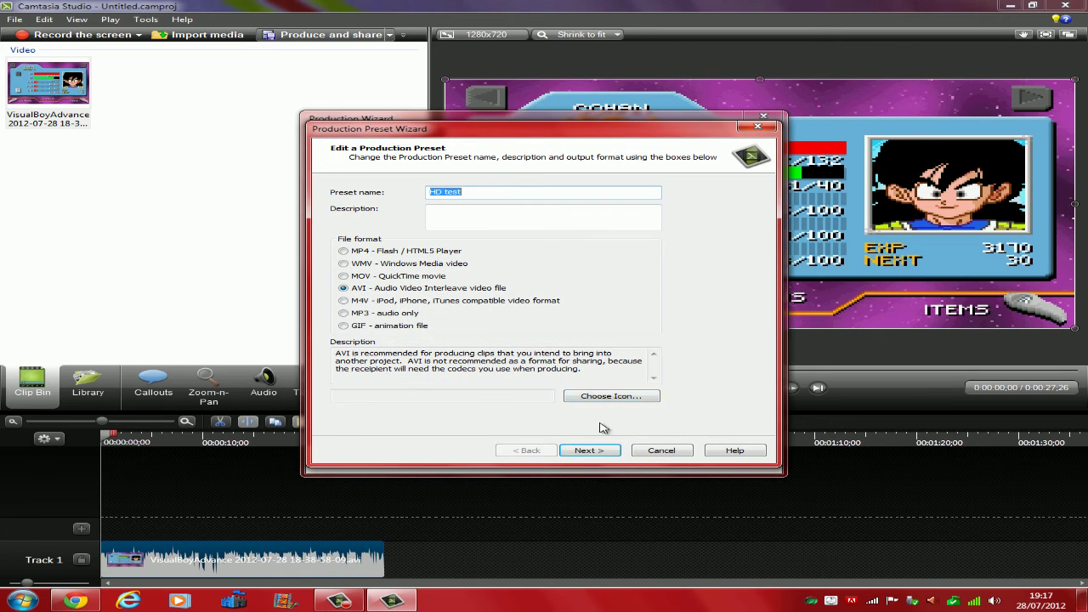
left_click(599, 444)
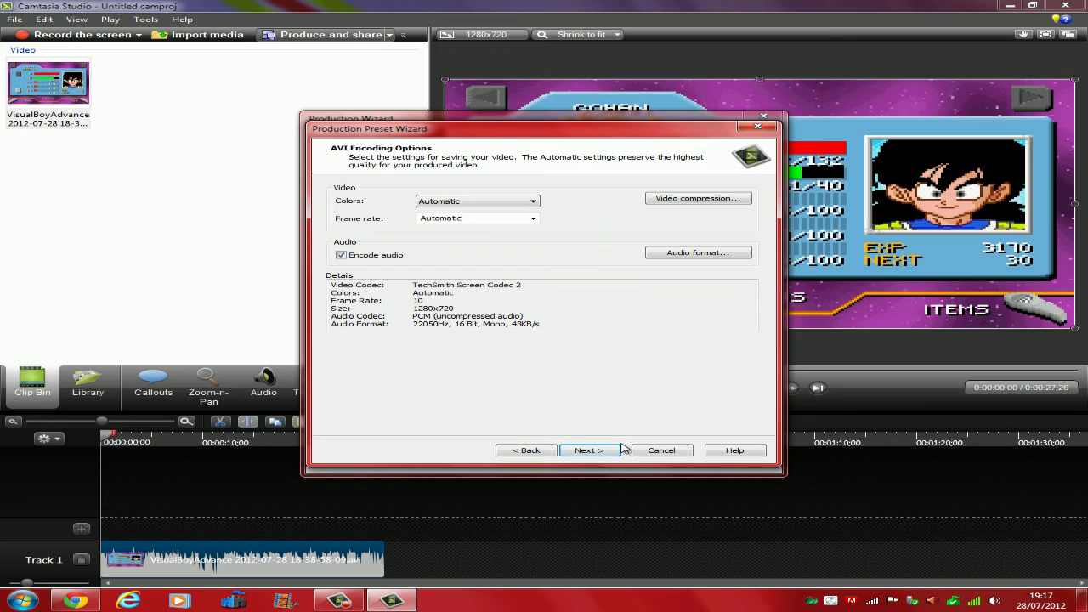
left_click(729, 198)
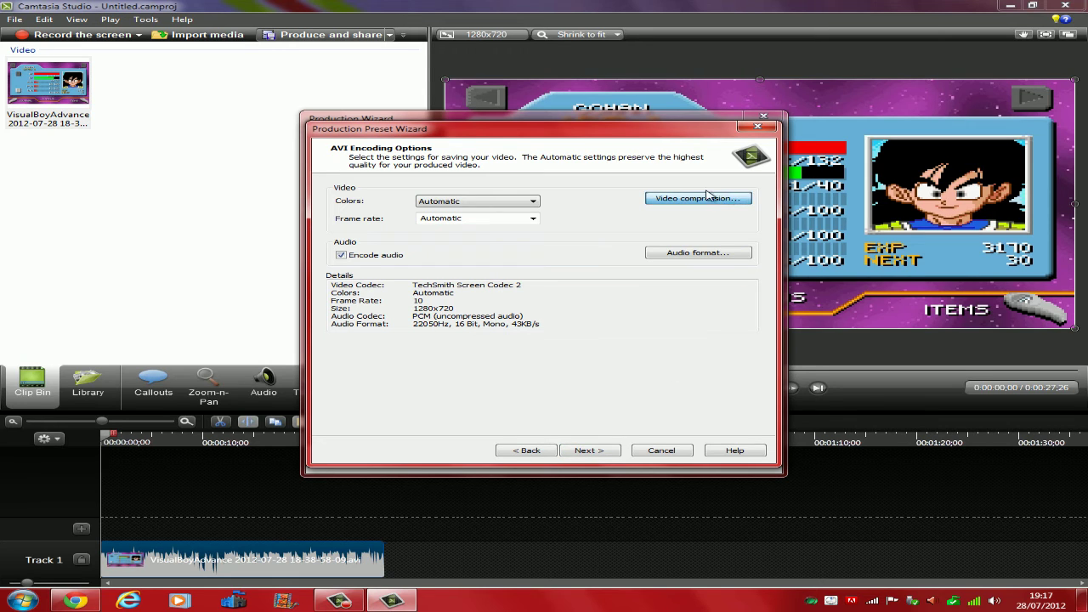
left_click(527, 274)
left_click(508, 329)
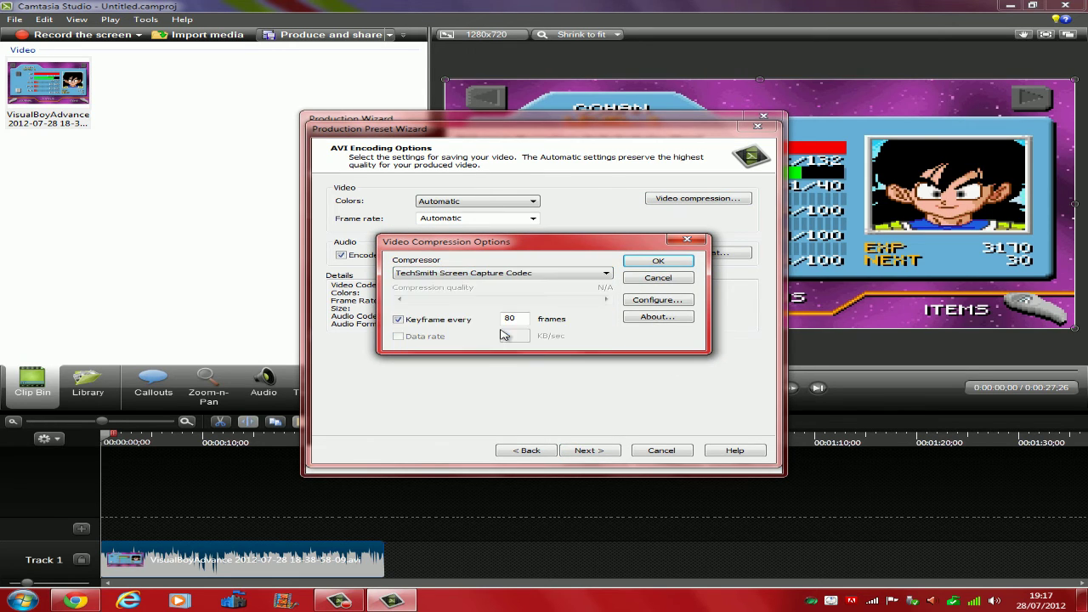
left_click(656, 260)
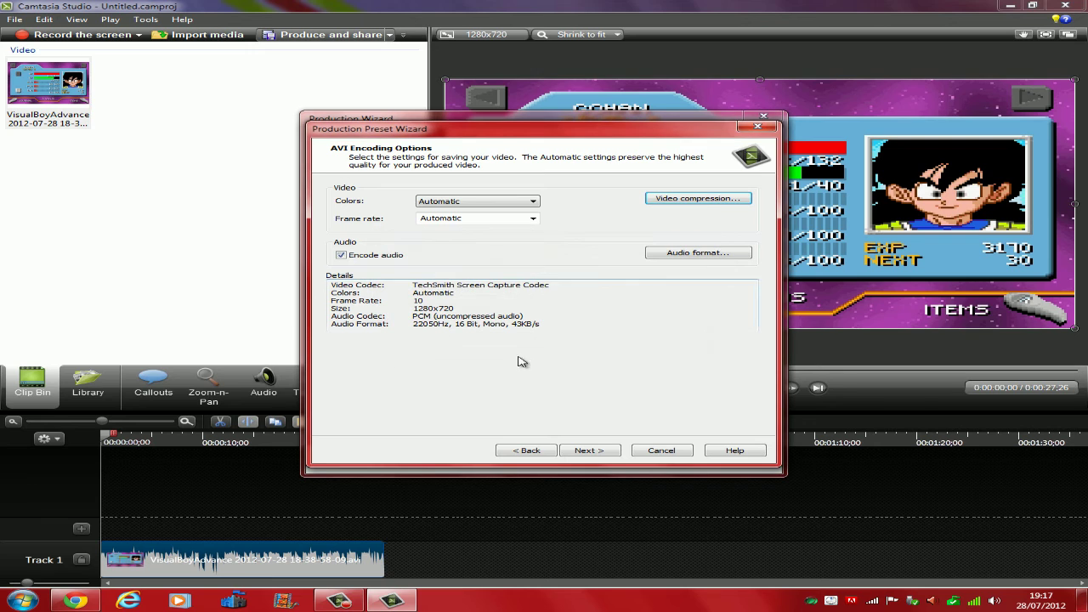
left_click(589, 451)
left_click(589, 451)
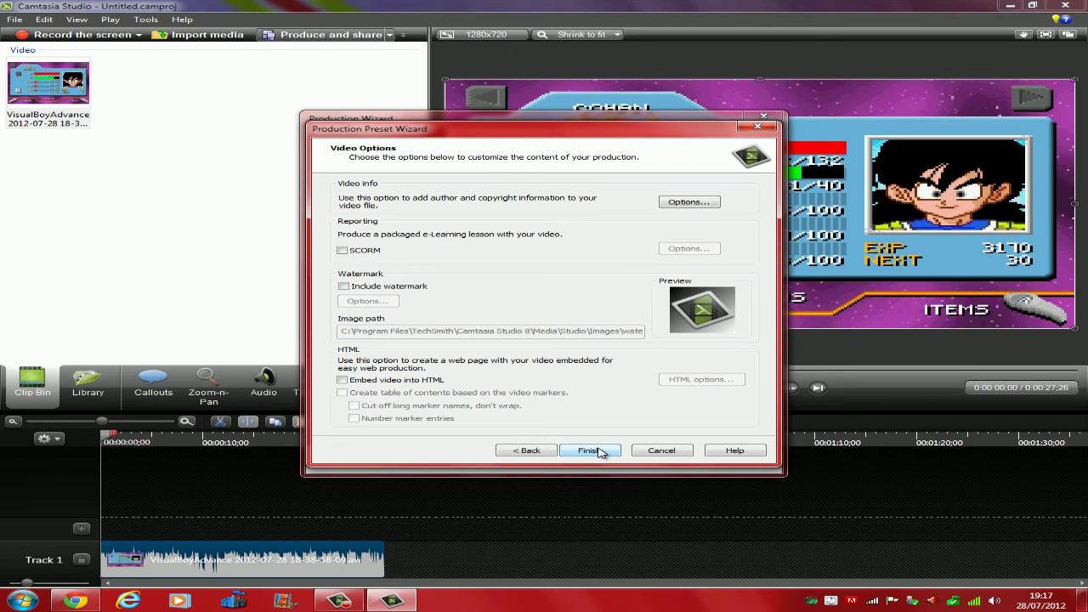
left_click(589, 451)
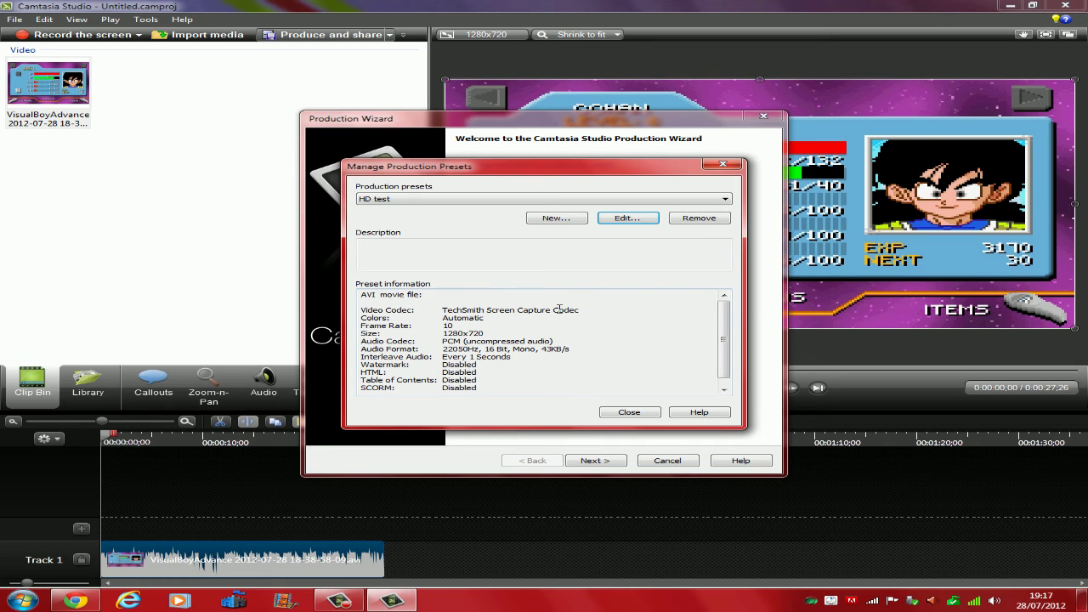
Step: Close the preset manager and dismiss the Screencast update and plugin error prompts
left_click(634, 413)
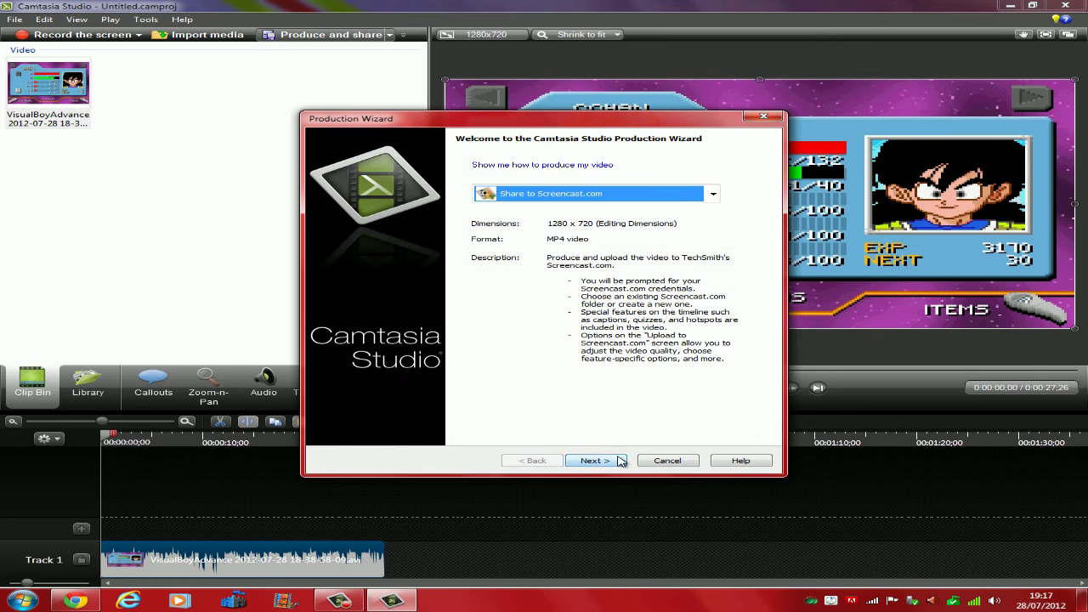
left_click(620, 461)
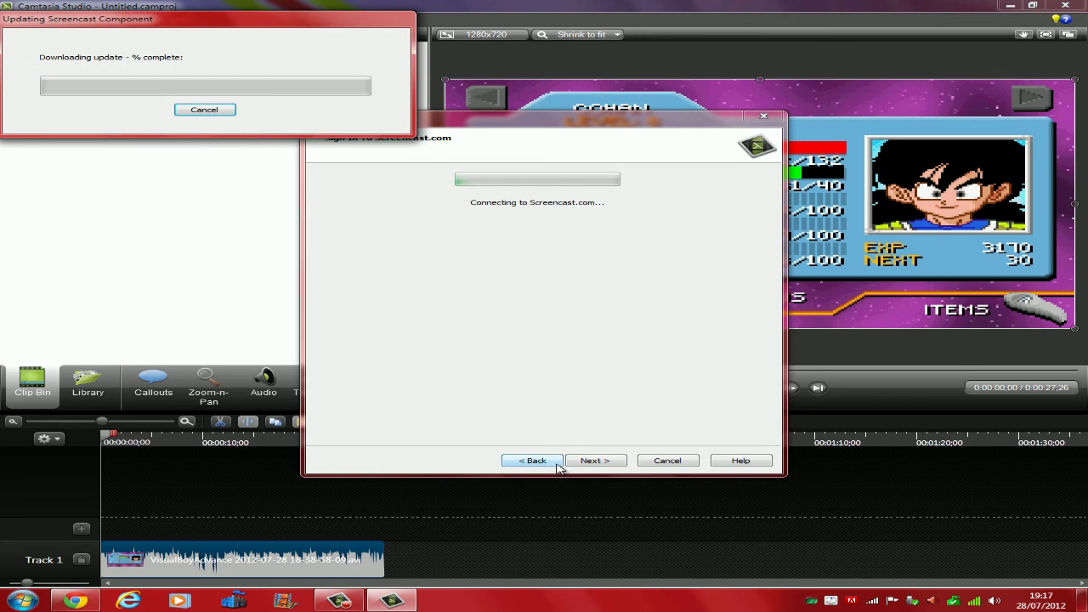
left_click(204, 110)
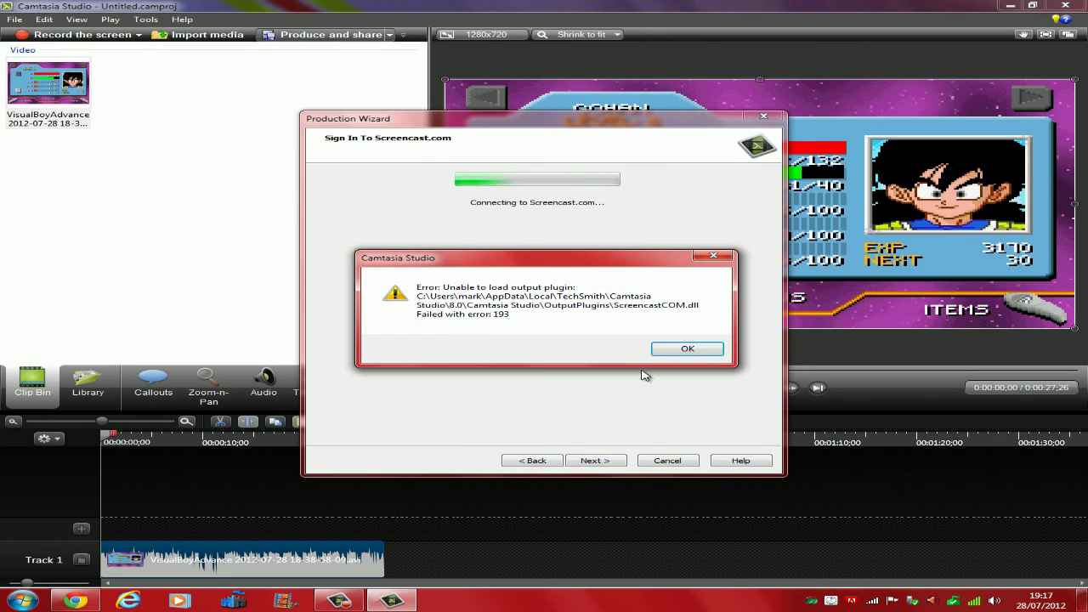
left_click(687, 348)
left_click(546, 460)
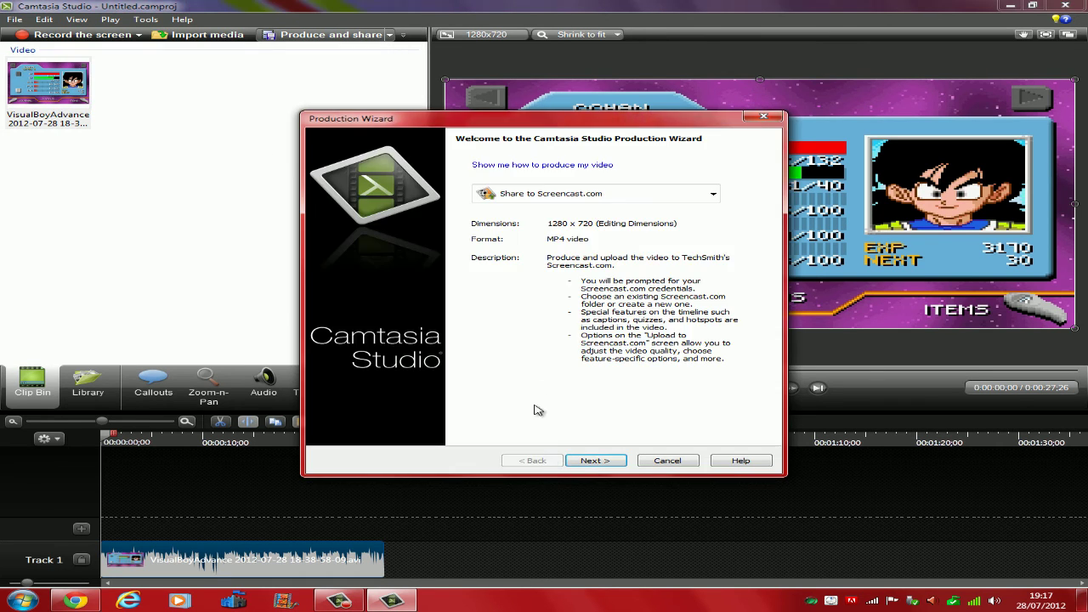
Step: Select HD test as the production preset in the Production Wizard
left_click(542, 197)
left_click(545, 360)
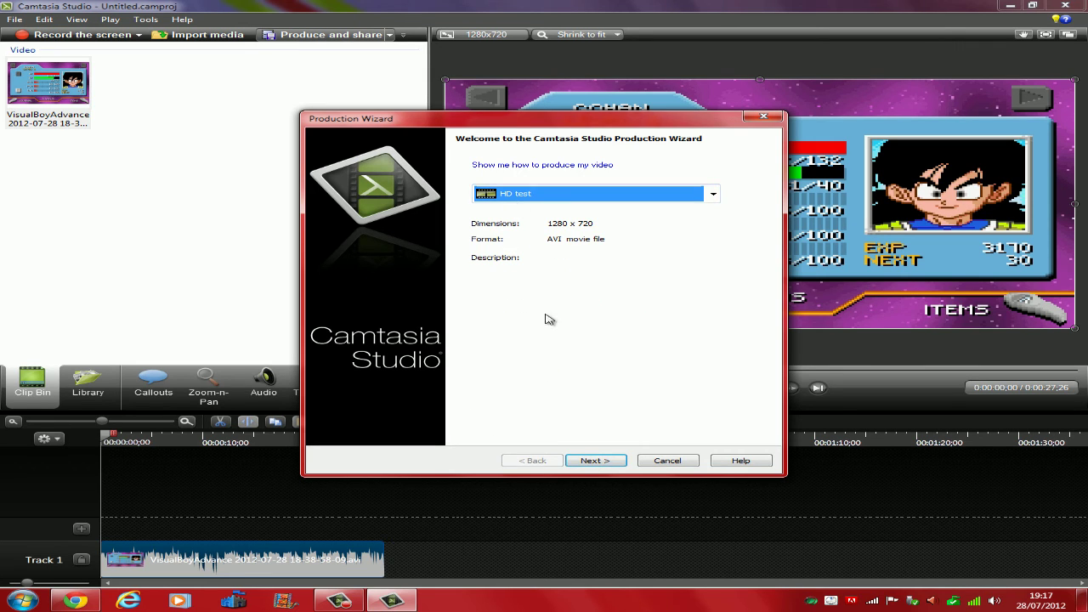
left_click(579, 195)
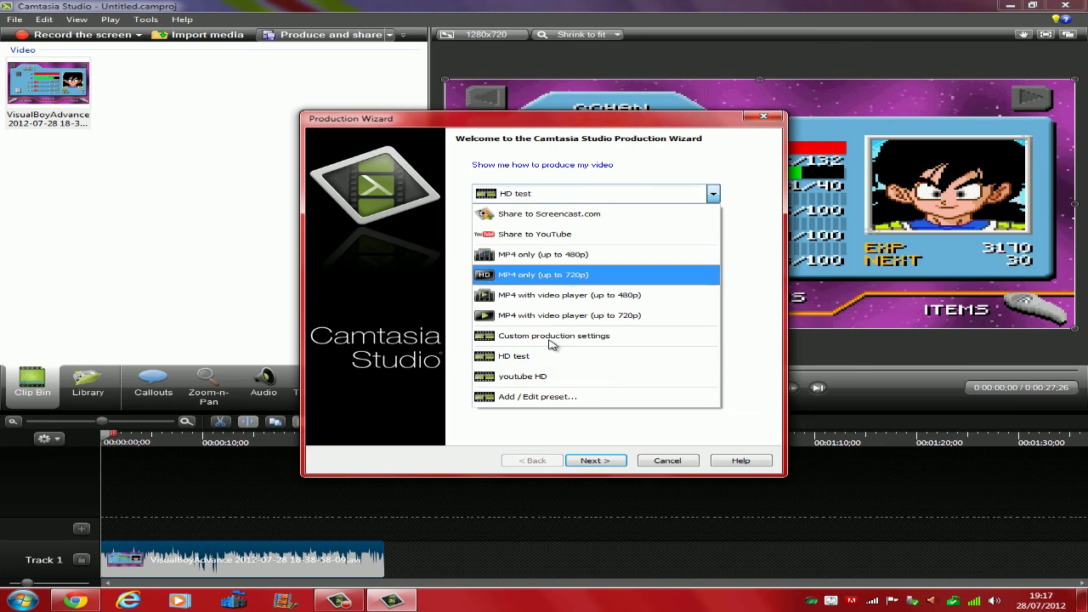
left_click(527, 356)
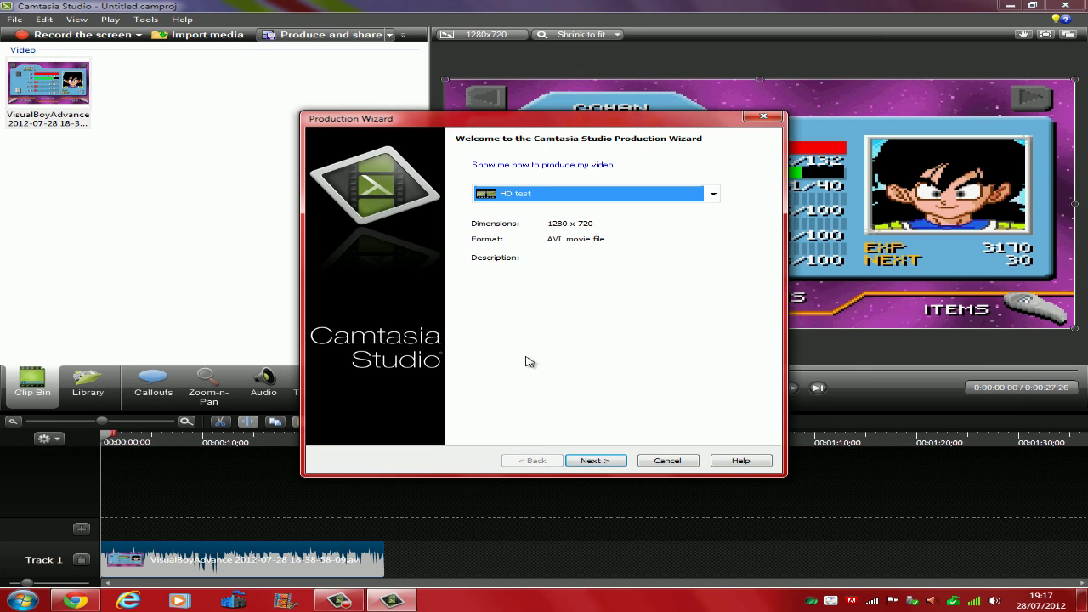
Step: Render the video to the Desktop without organizing output into sub-folders
left_click(595, 461)
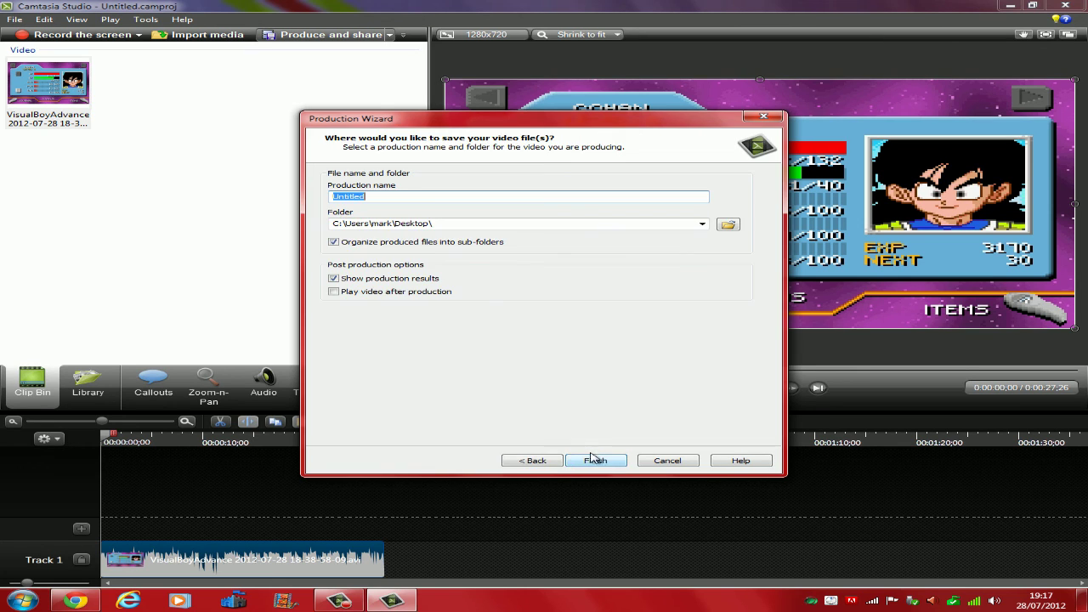
left_click(387, 245)
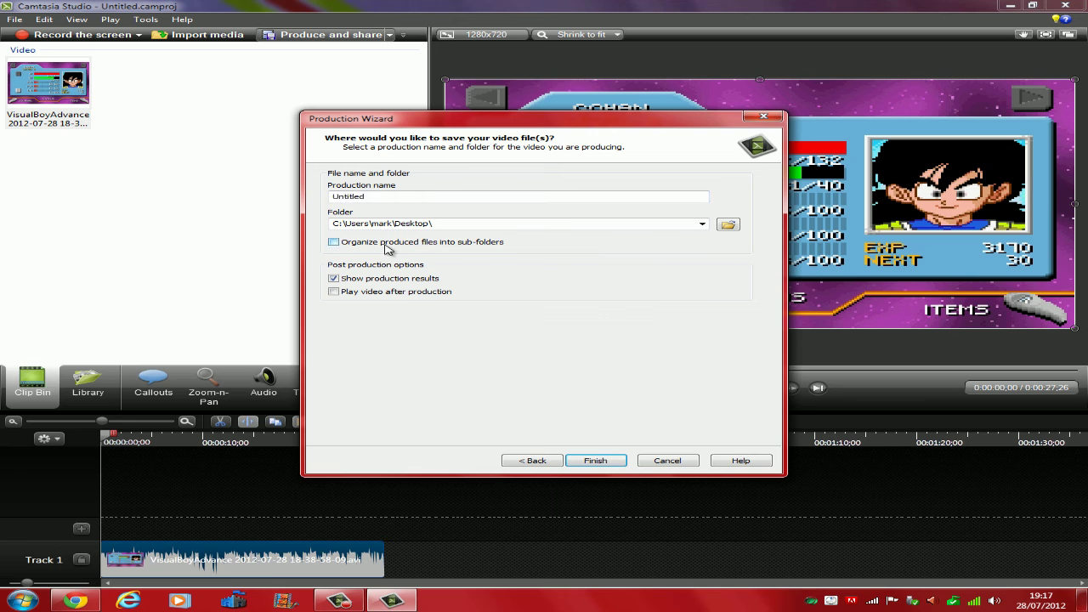
left_click(595, 459)
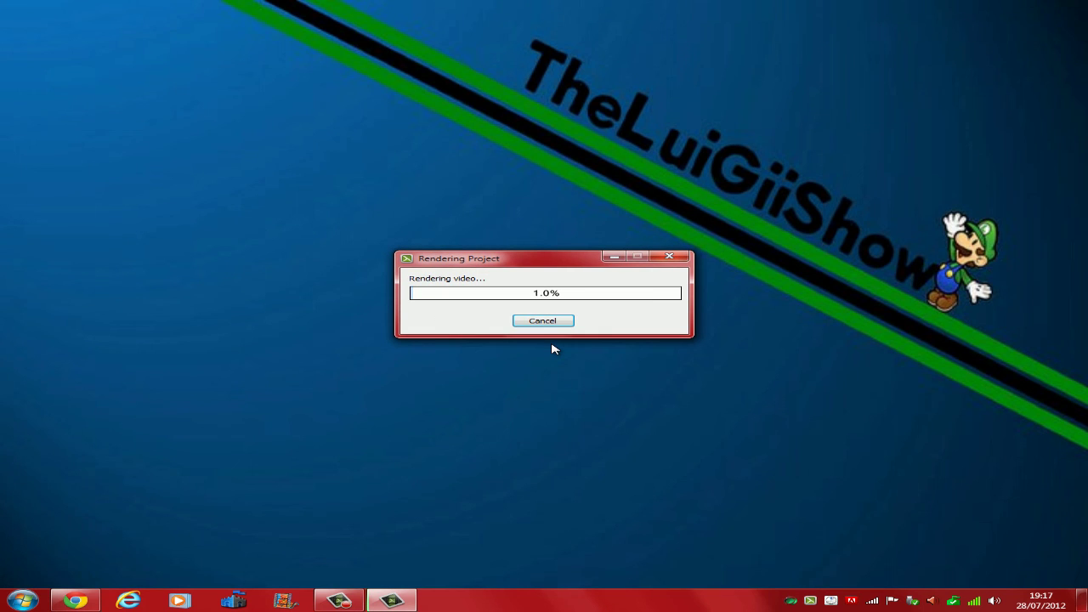